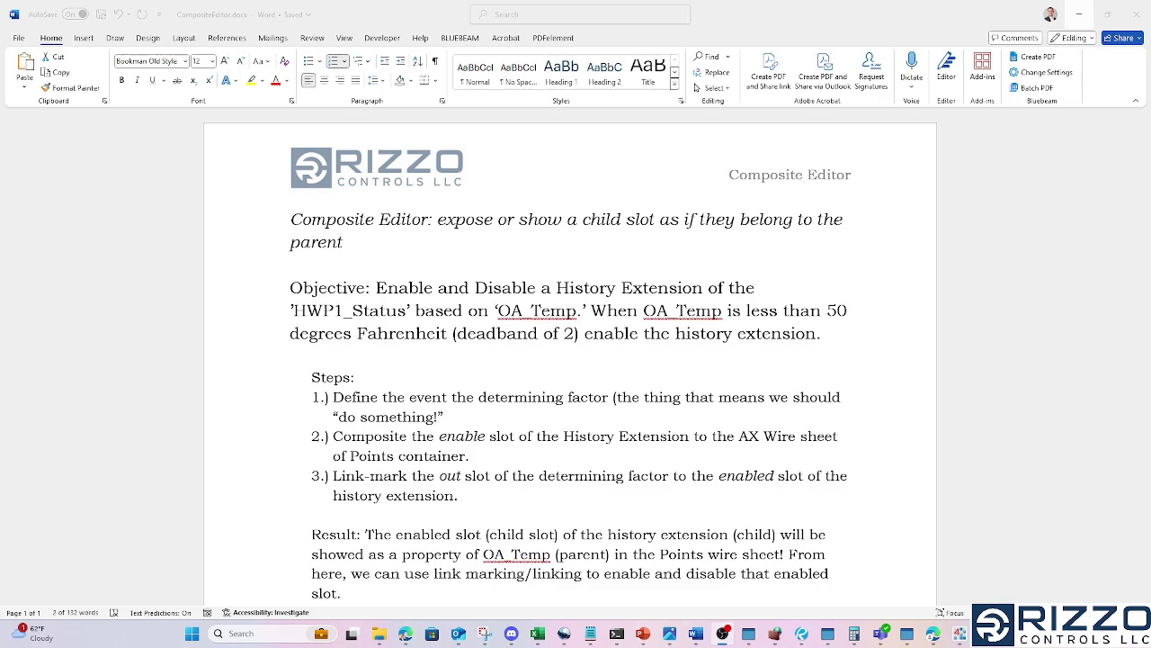
Step: Switch to Niagara Workbench and locate the BooleanCov history extension under the HWP1_Status point
left_click(959, 633)
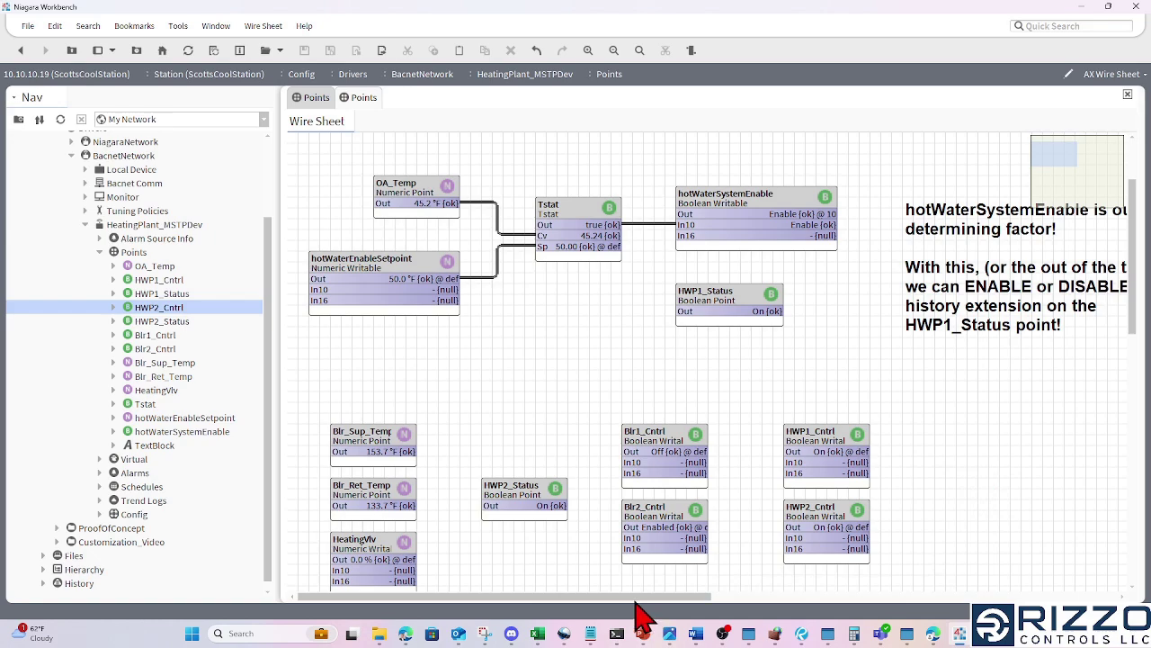
left_click_drag(634, 597, 648, 597)
left_click(764, 205)
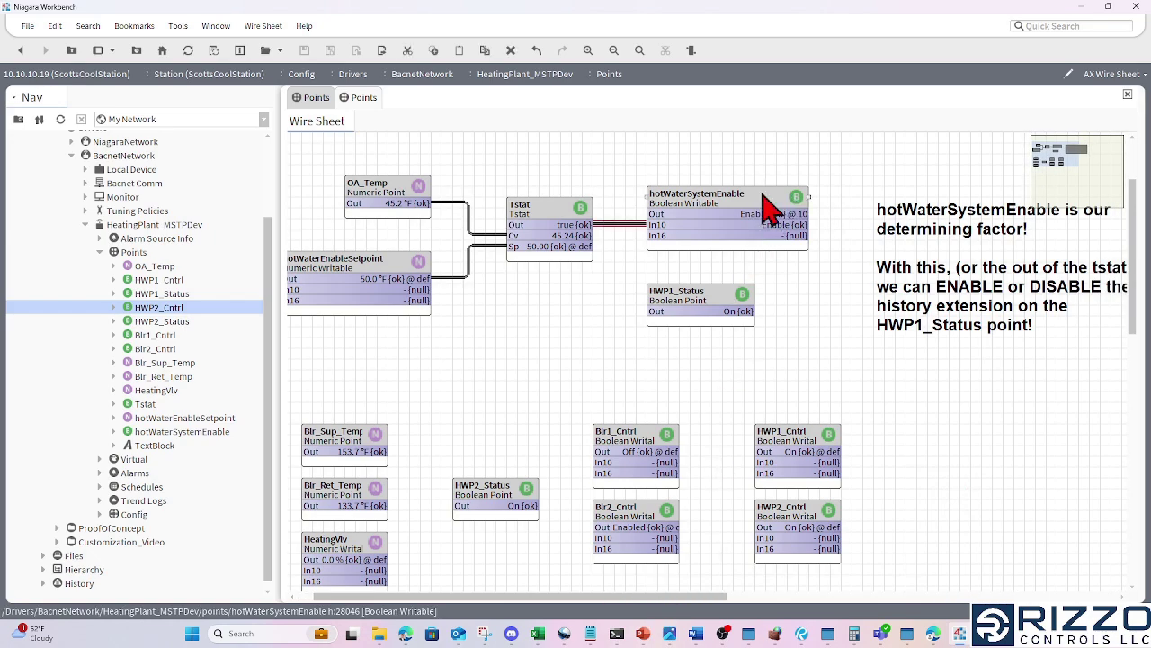
left_click_drag(676, 597, 708, 598)
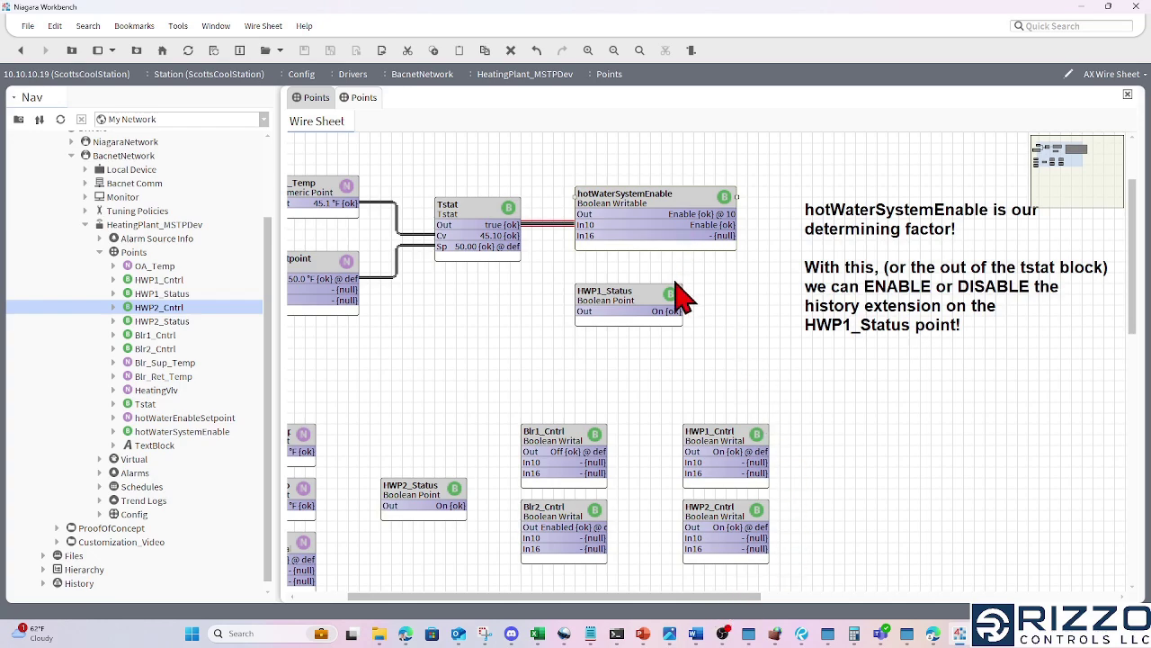
left_click(114, 294)
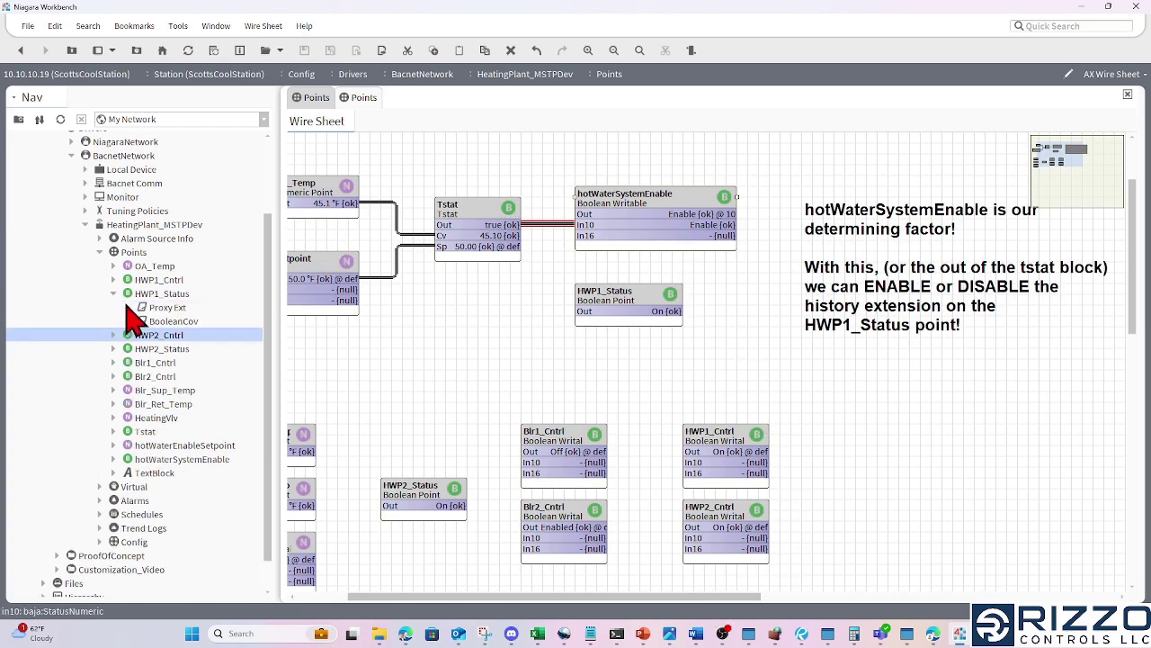
left_click(166, 321)
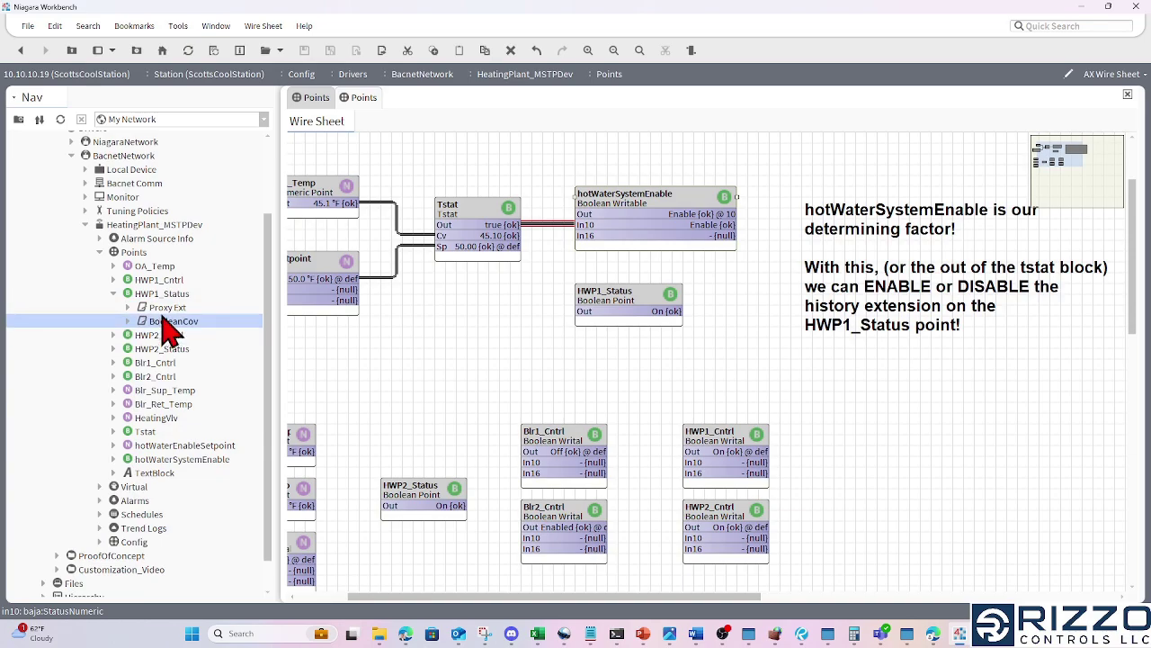
key("ctrl+2")
key("Escape")
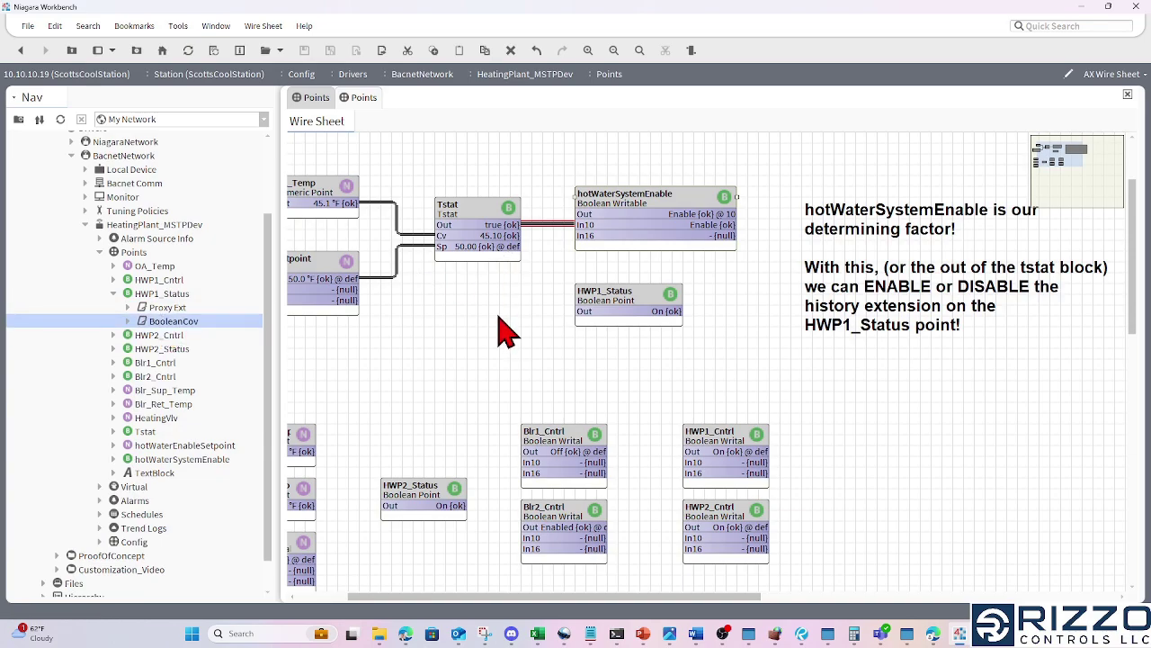
left_click(499, 314)
key("ctrl+2")
mouse_move(656, 158)
left_mouse_down()
mouse_move(531, 160)
mouse_move(733, 268)
mouse_move(649, 177)
mouse_move(619, 235)
mouse_move(677, 221)
left_mouse_up()
mouse_move(187, 308)
left_mouse_down()
mouse_move(104, 312)
mouse_move(241, 339)
mouse_move(203, 303)
mouse_move(171, 336)
left_mouse_up()
mouse_move(205, 313)
left_mouse_down()
mouse_move(198, 333)
mouse_move(230, 336)
left_mouse_up()
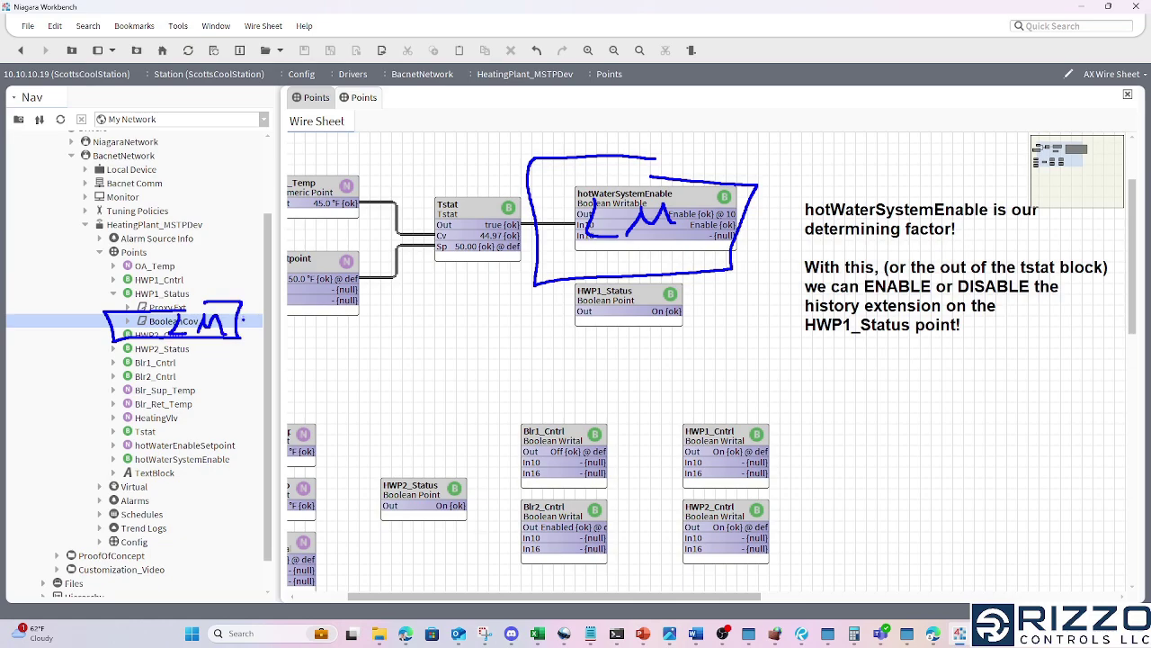
key("Escape")
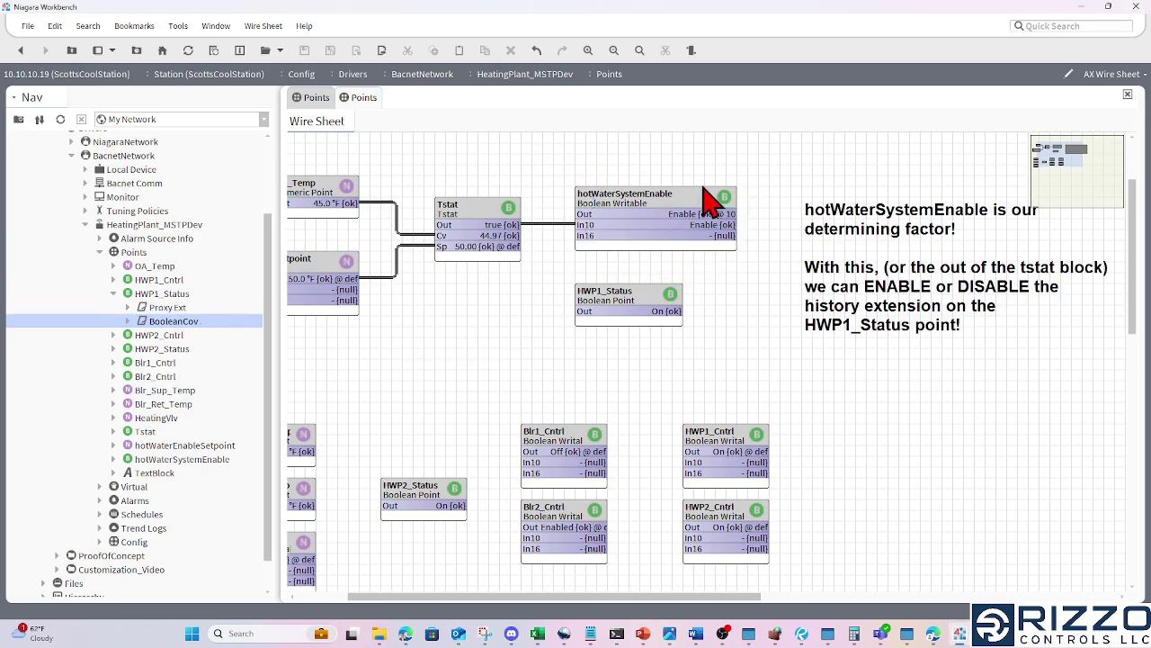
mouse_move(723, 150)
left_mouse_down()
mouse_move(655, 149)
mouse_move(681, 445)
mouse_move(719, 141)
left_mouse_up()
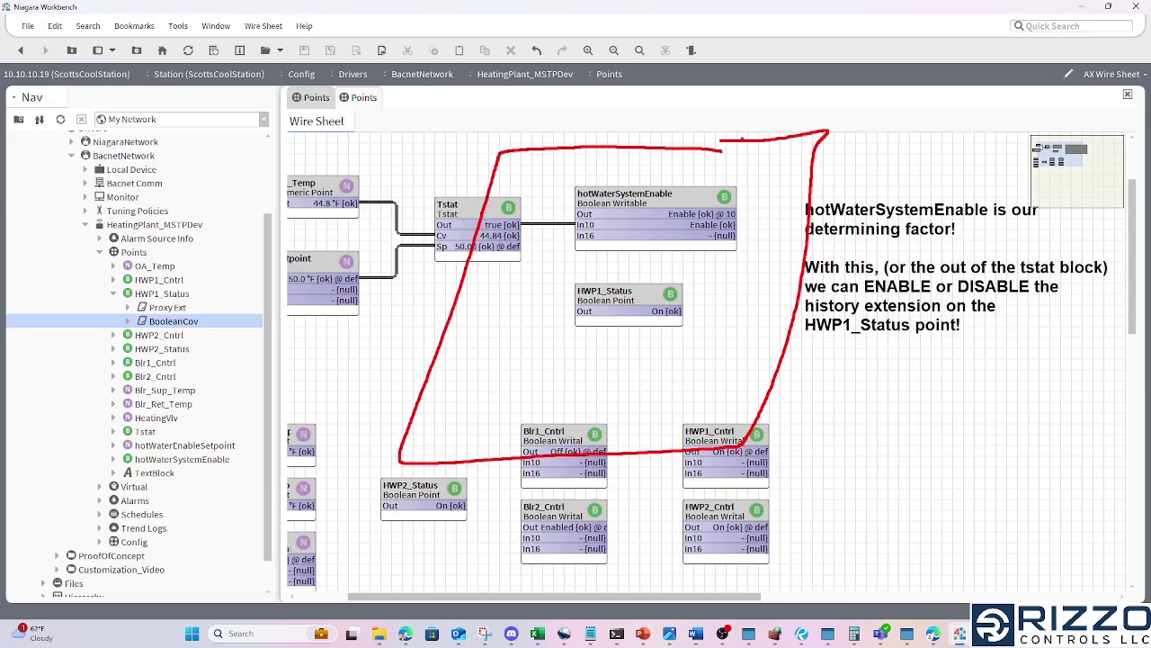
key("Escape")
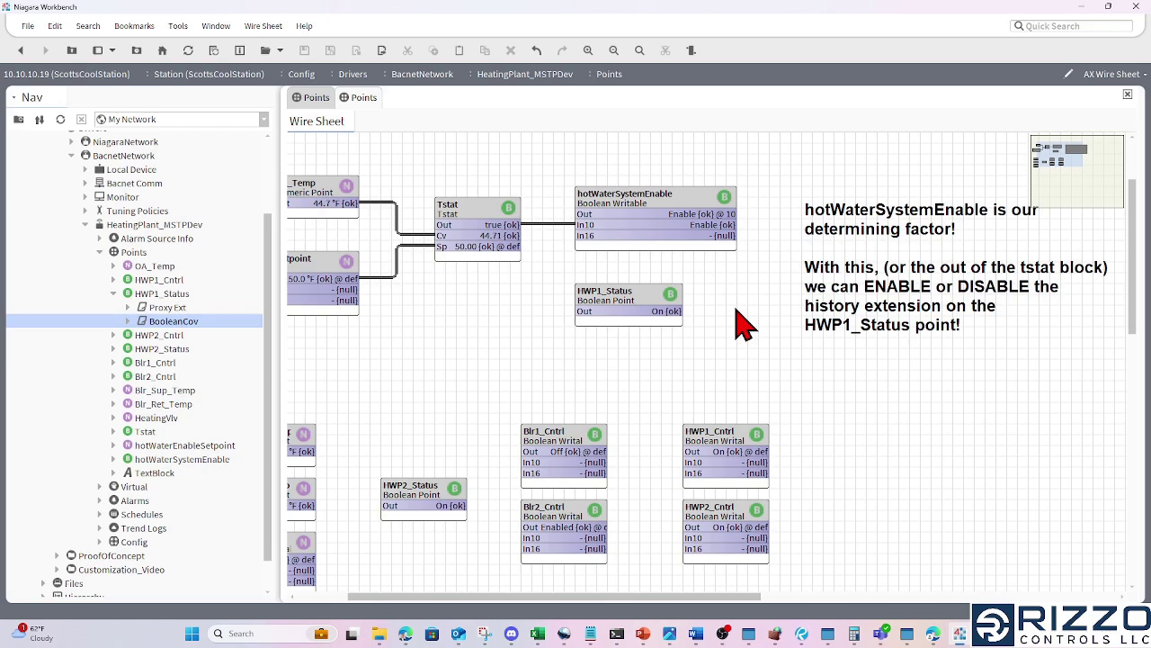
Step: Open the Composite Editor for the HWP1_Status point on the wire sheet
left_click(657, 304)
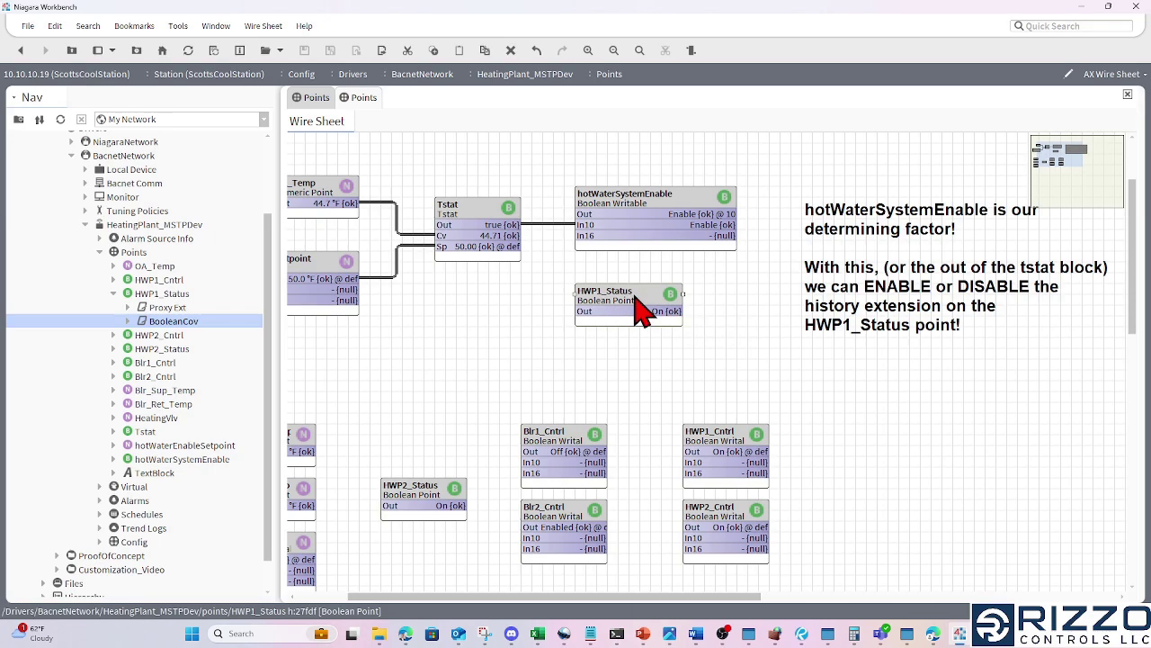
right_click(640, 308)
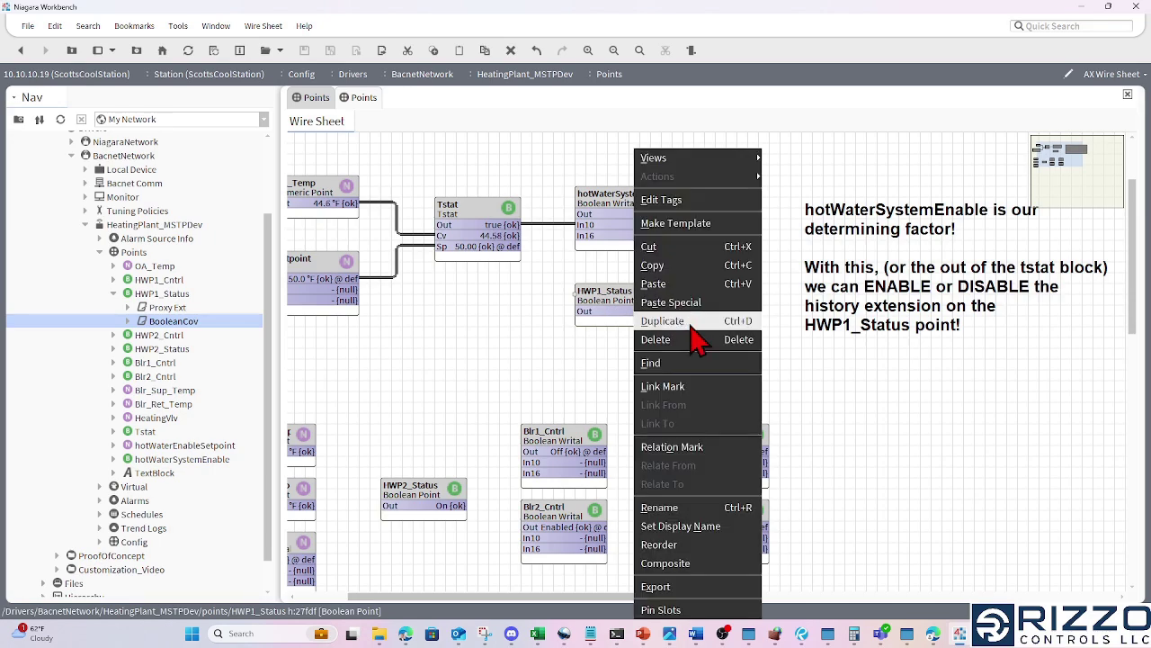
left_click(707, 569)
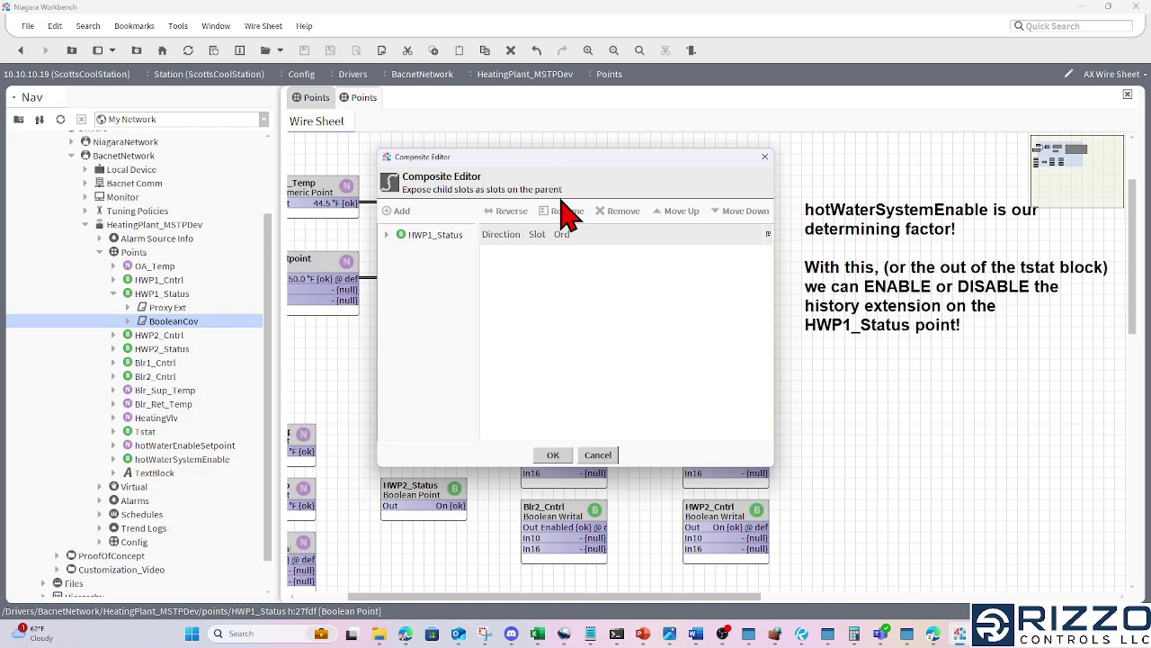
left_click_drag(557, 162, 263, 213)
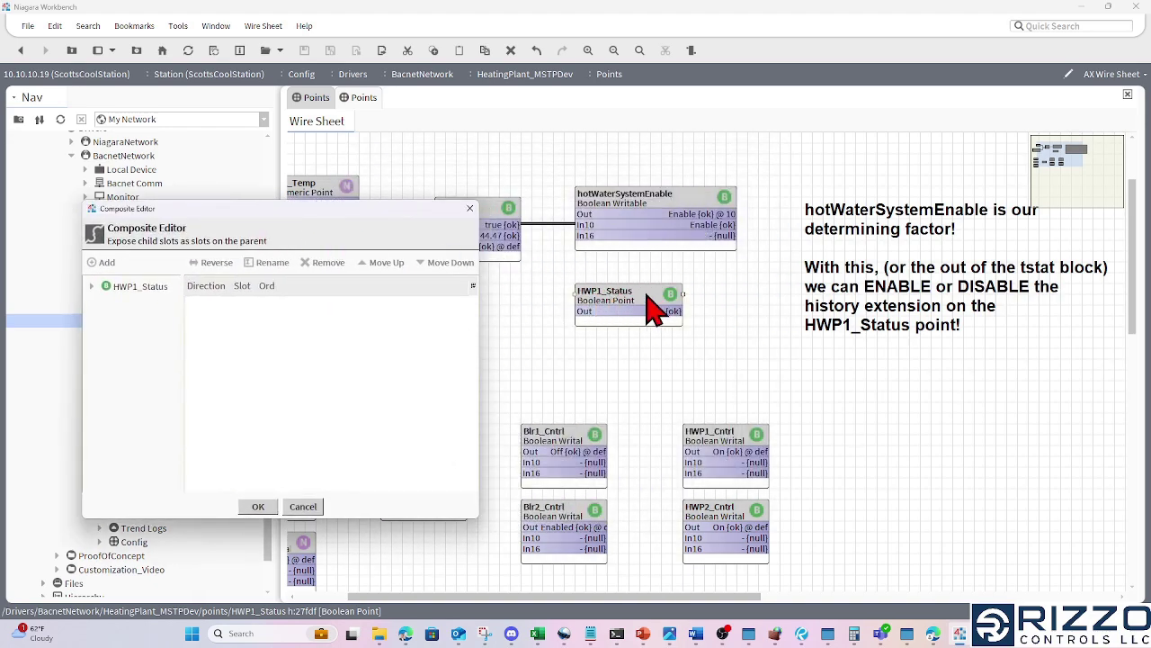
left_click_drag(364, 209, 663, 165)
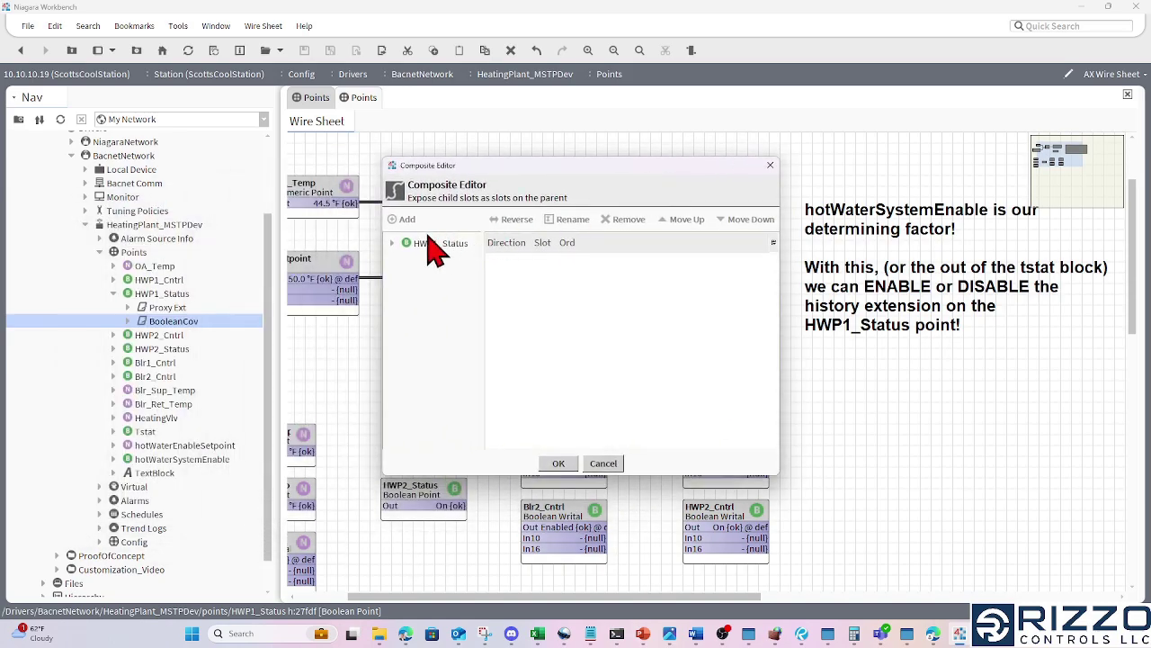
Step: Expose the Enabled slot of the BooleanCov extension as a composite slot on HWP1_Status
left_click(393, 243)
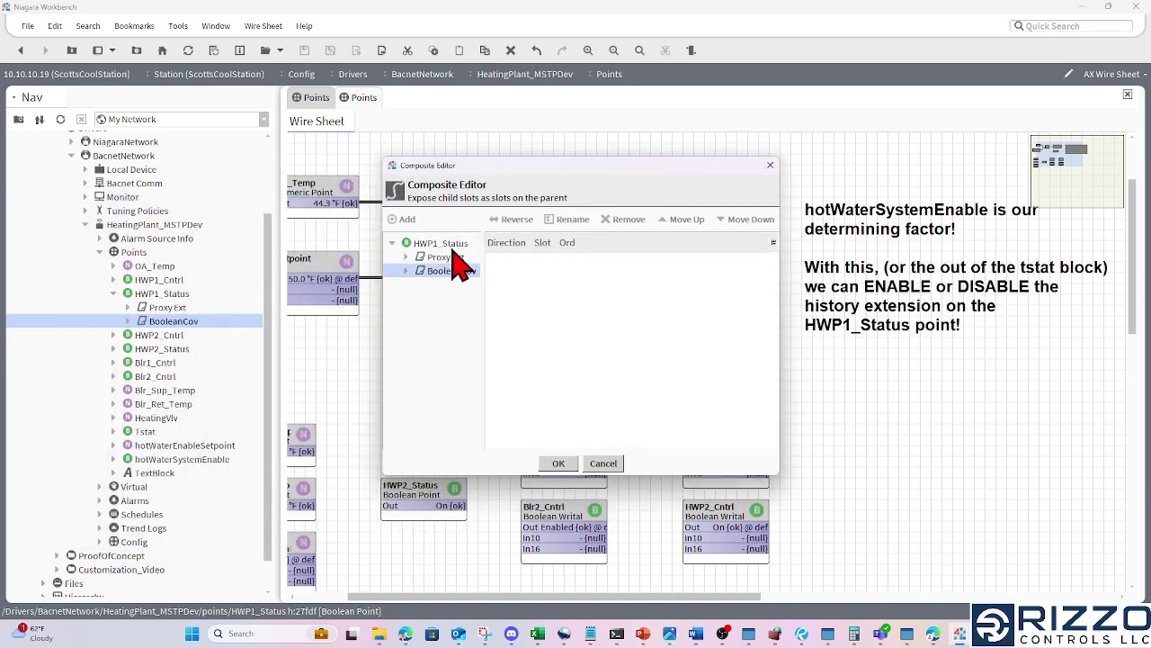
left_click(405, 271)
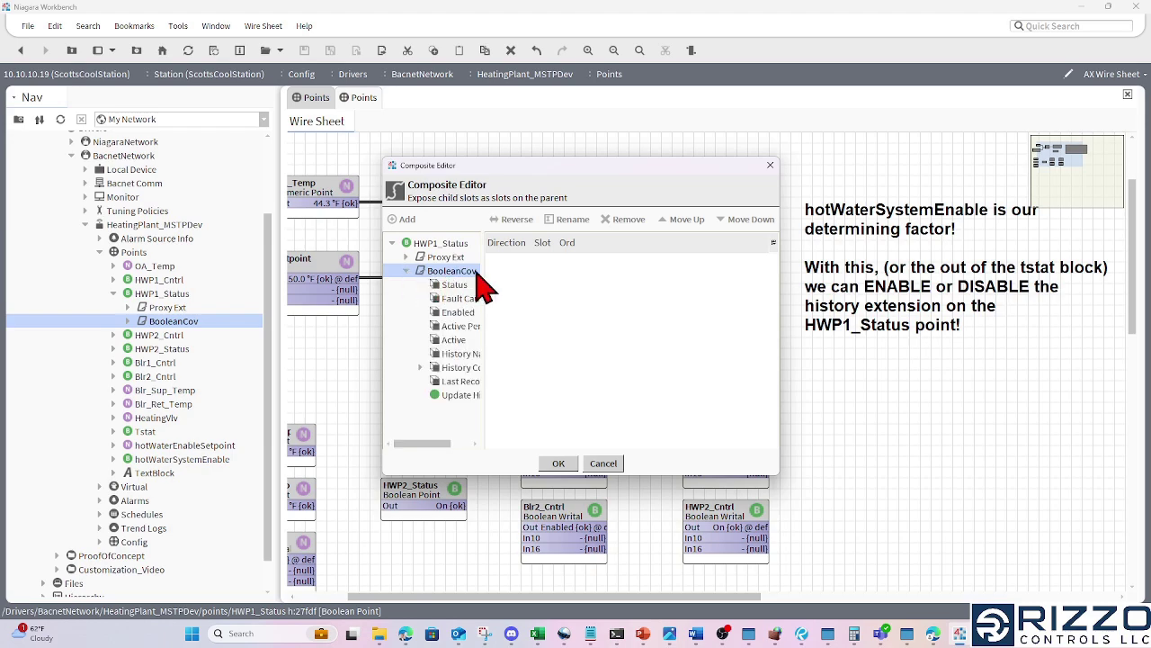
left_click(473, 313)
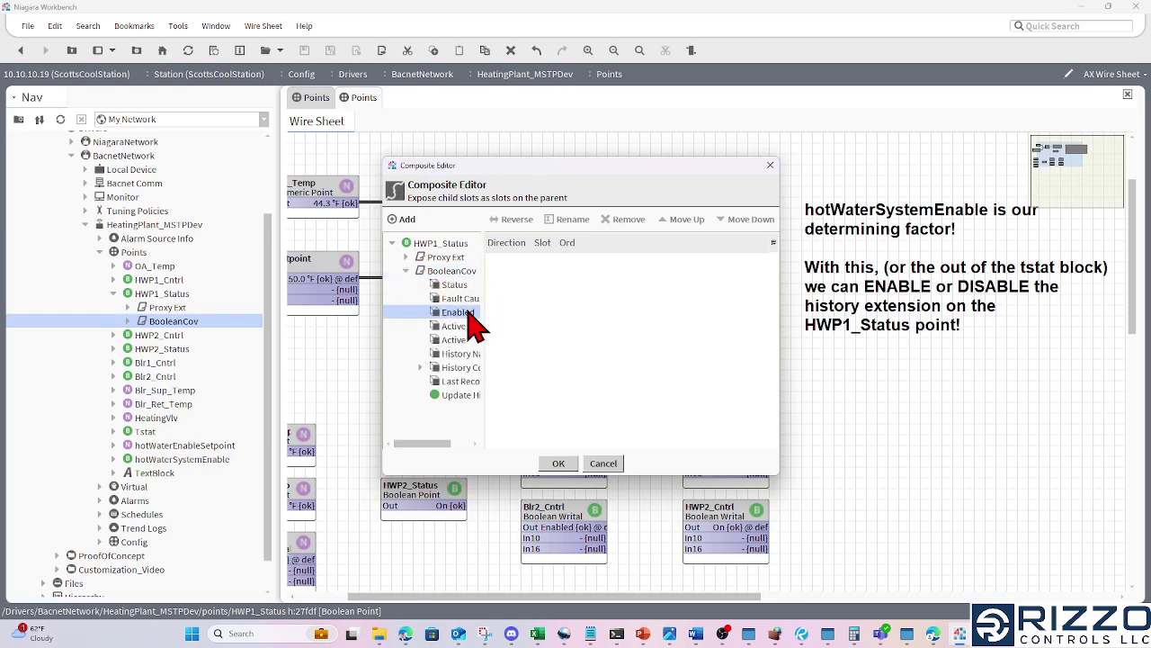
double_click(457, 315)
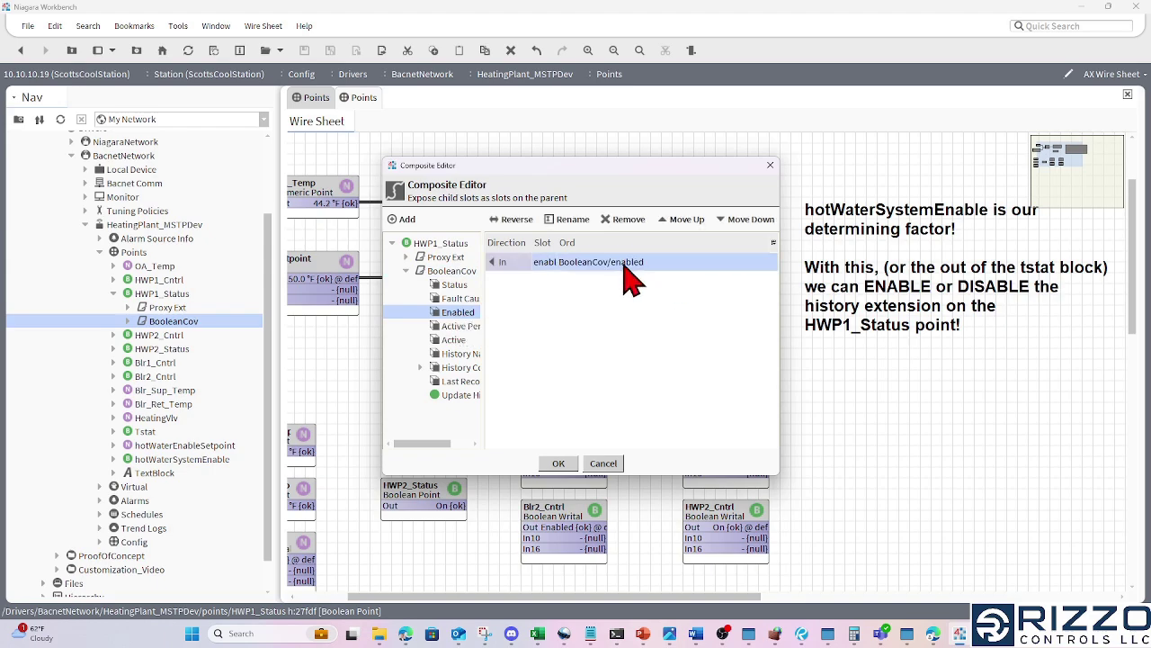
Step: Rename the exposed slot to "enable HistExt" and apply the composite to HWP1_Status
left_click(574, 223)
type("enable HistExt")
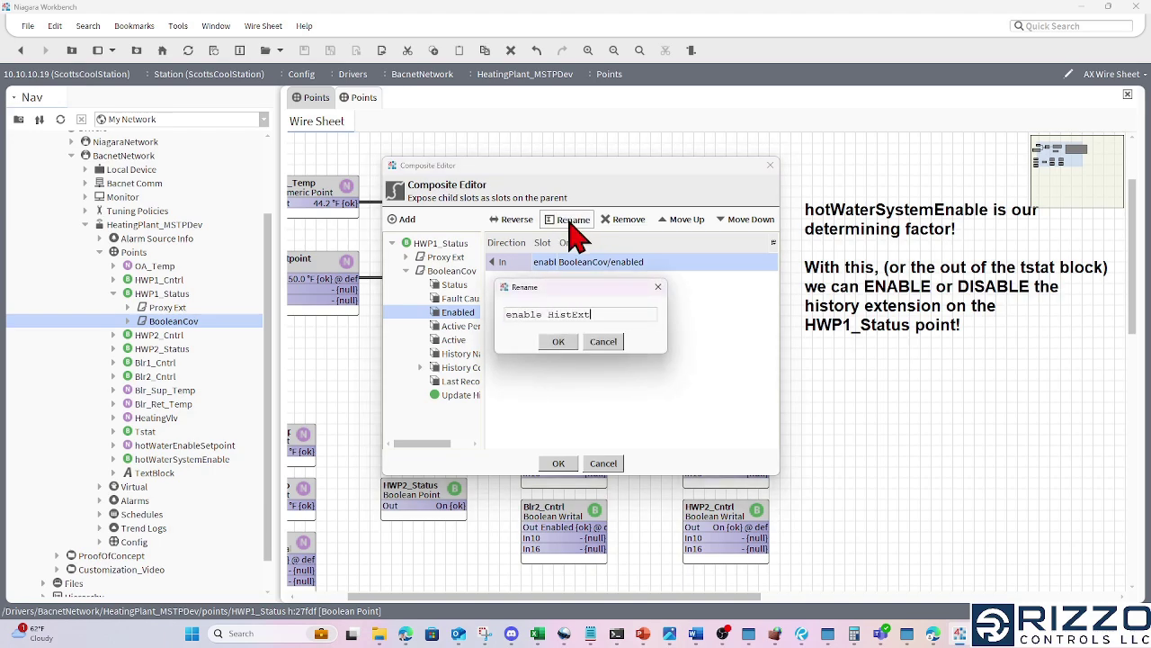
left_click(567, 345)
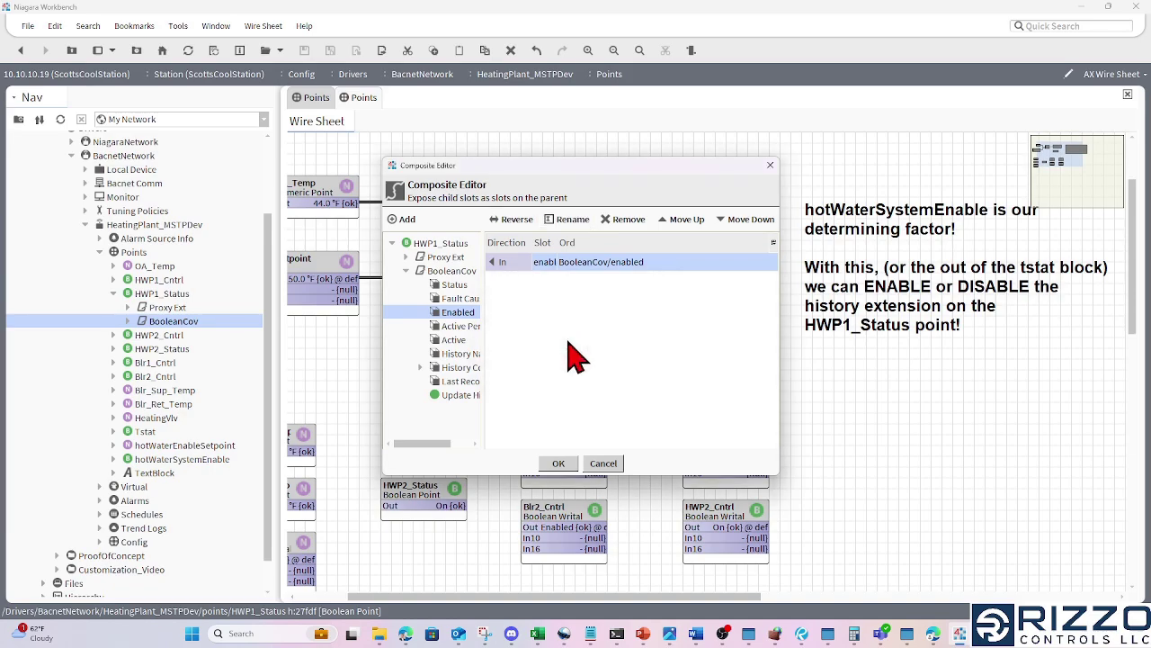
left_click(559, 463)
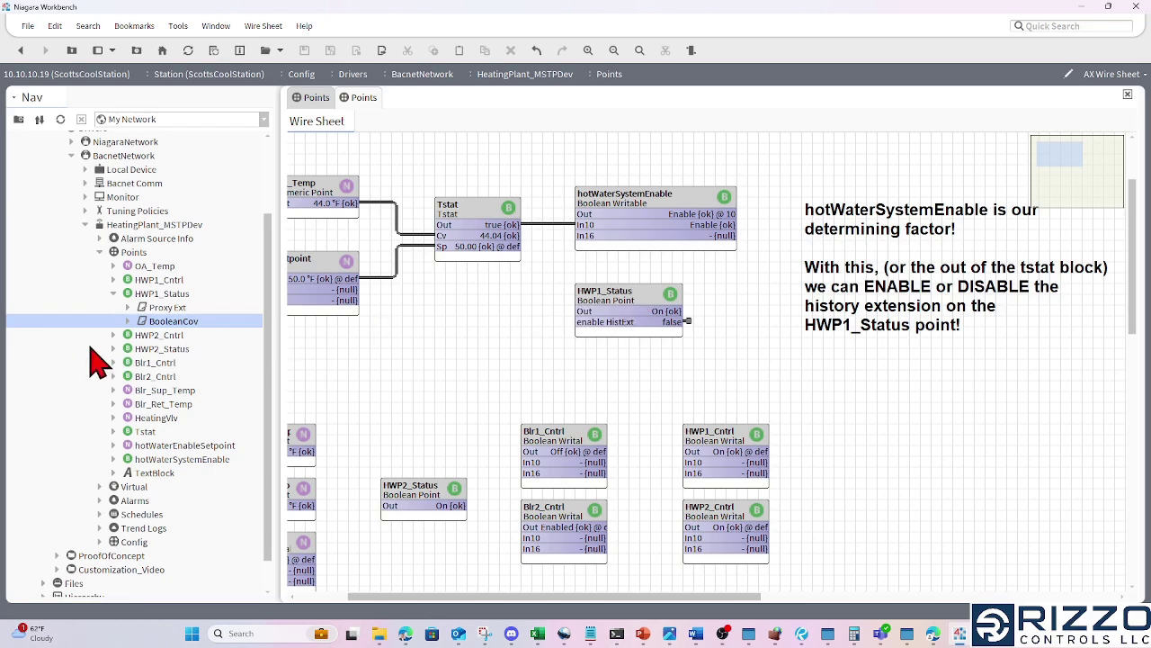
Step: Copy the BooleanCov history extension from HWP1_Status and paste it into HWP2_Status, keeping the default name
left_click(114, 349)
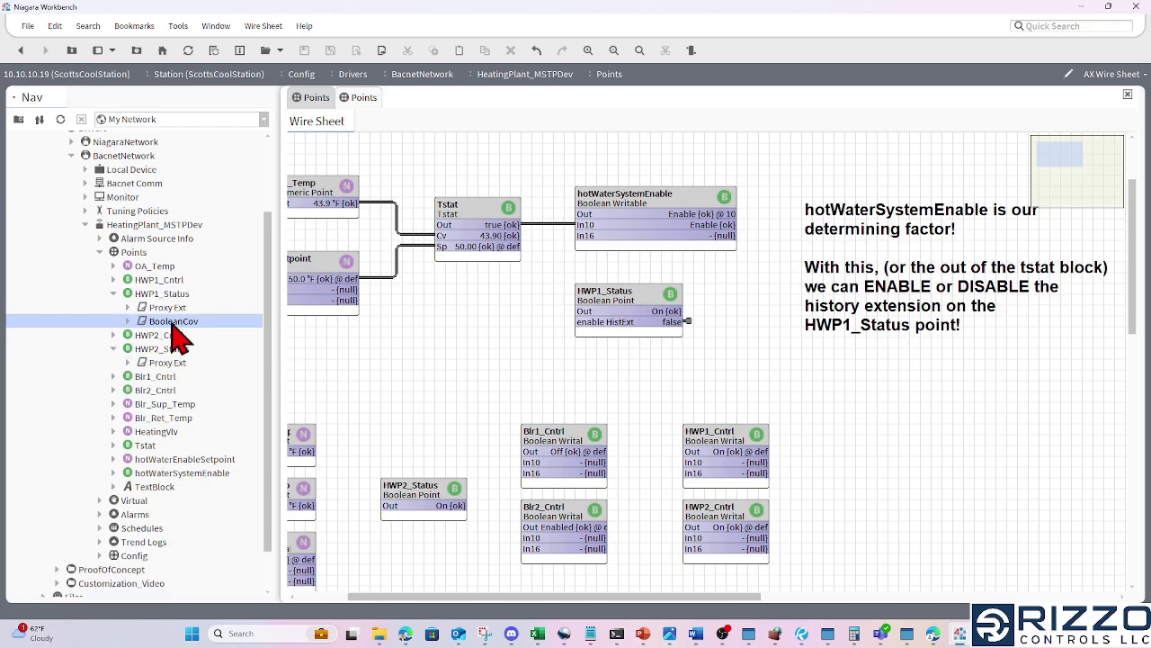
right_click(171, 322)
left_click(235, 249)
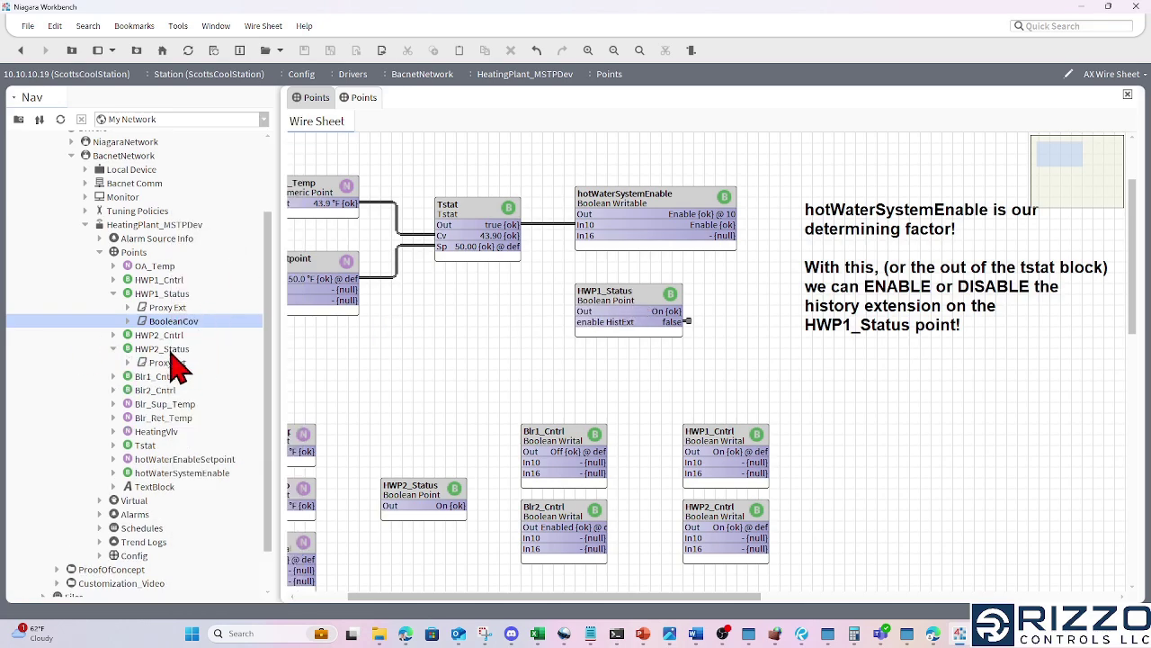
right_click(171, 349)
left_click(236, 269)
key("Return")
Step: Inspect the slots of HWP2_Status that can be pinned and place its block beside Blr1_Cntrl on the wire sheet
left_click(431, 332)
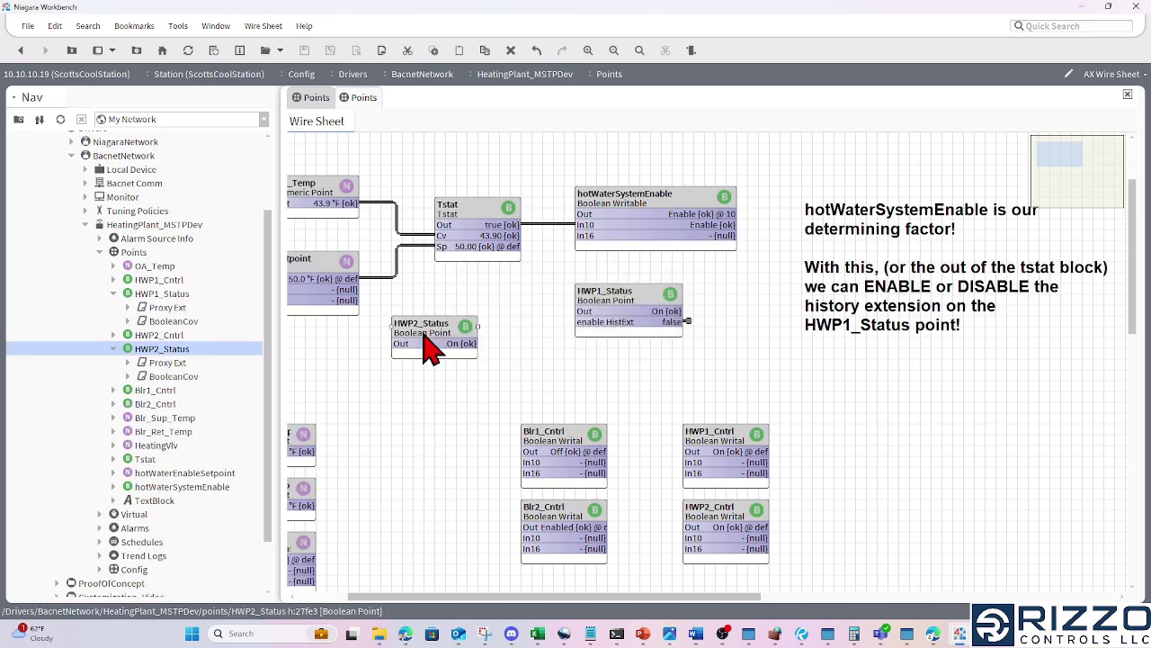
right_click(426, 332)
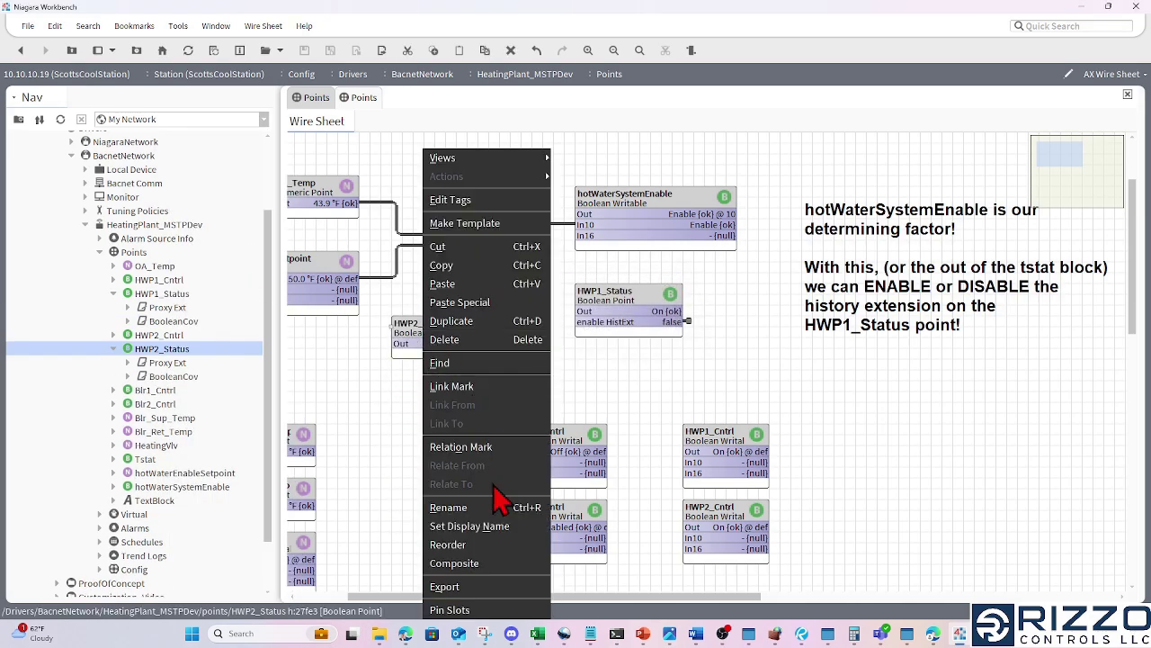
left_click(516, 610)
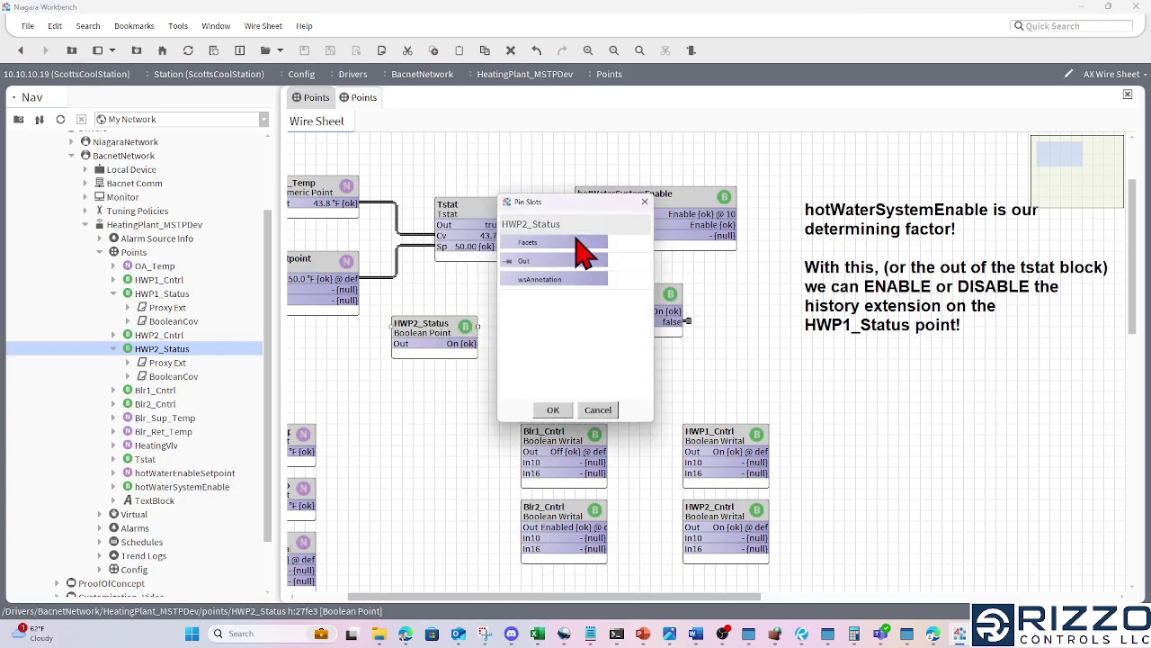
left_click(647, 202)
left_click_drag(462, 339, 431, 459)
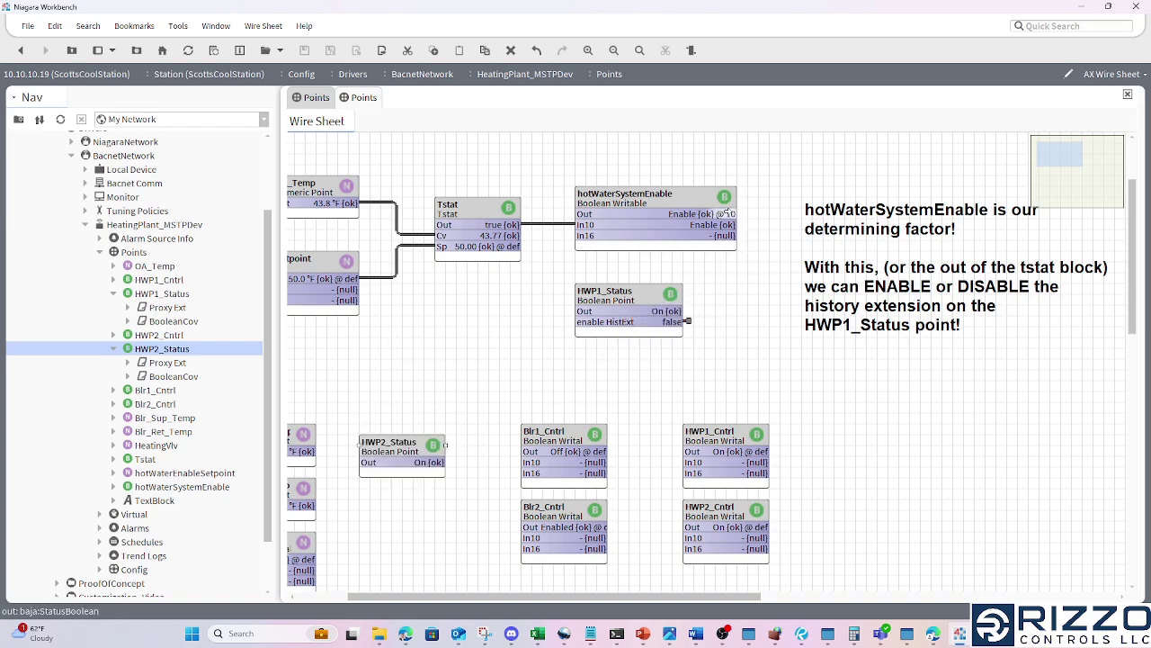
Step: Link the Out slot of hotWaterSystemEnable to the enable HistExt slot of HWP1_Status
left_click_drag(727, 213, 581, 322)
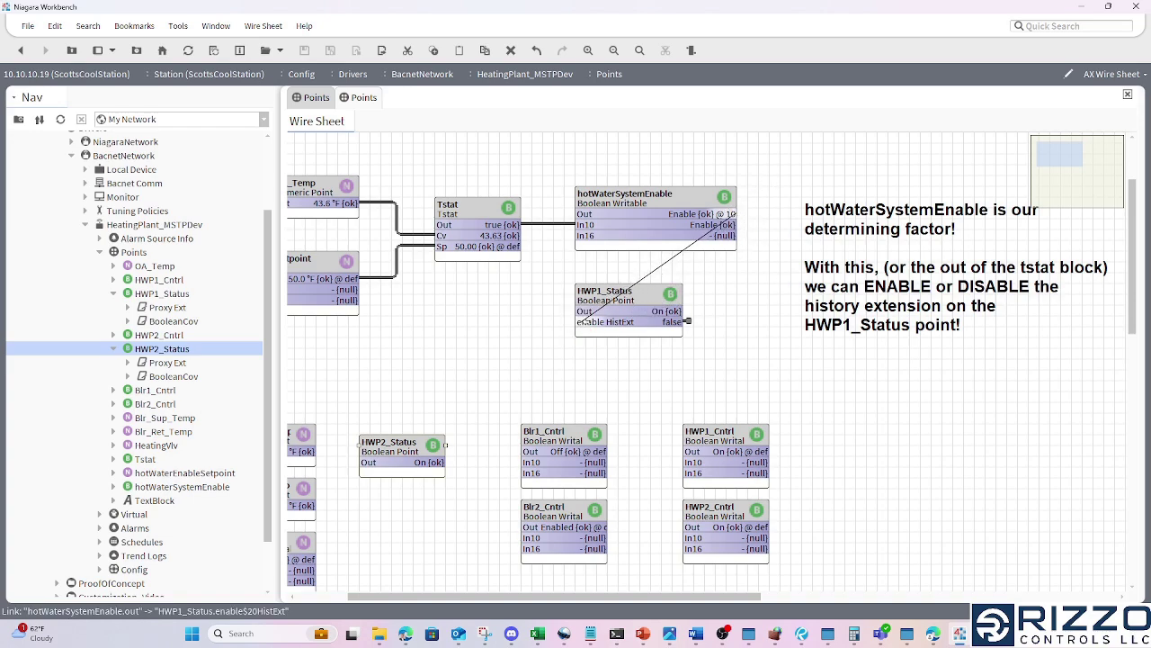